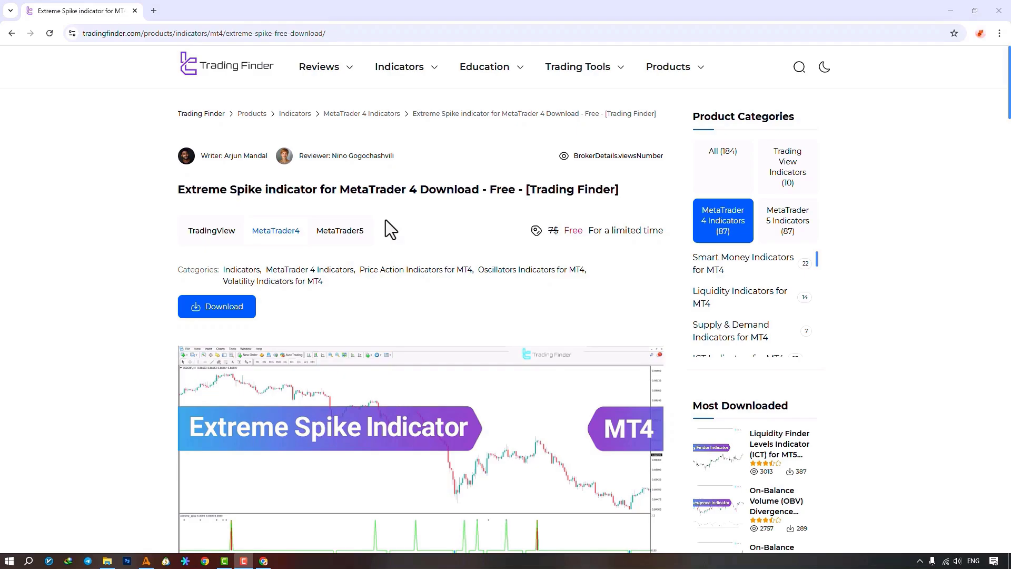
Look over the Trading Finder Extreme Spike download page, then switch to MetaTrader 4
{"action": "scroll", "coordinate": [386, 220], "scroll_direction": "down", "scroll_amount": 10}
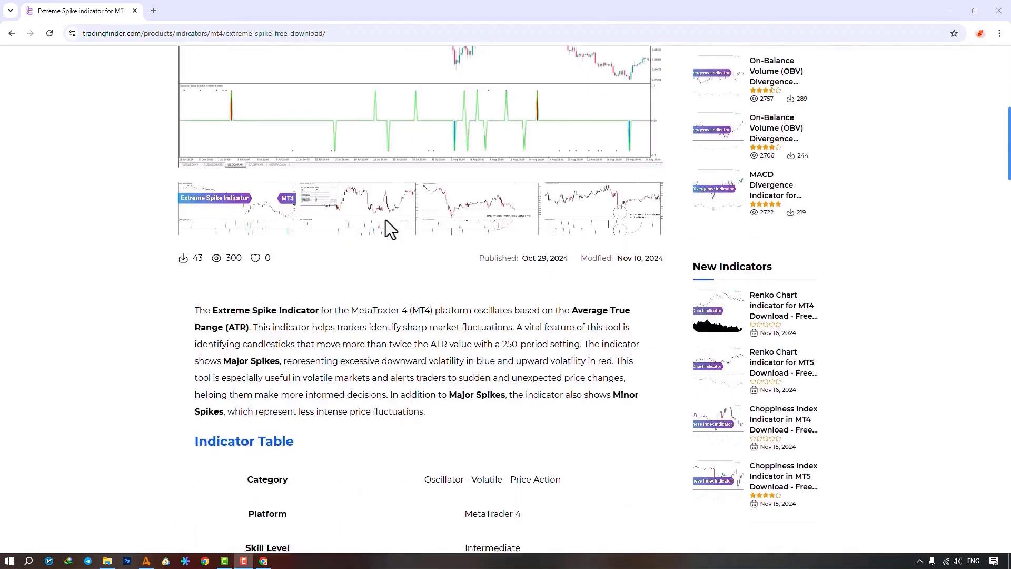
{"action": "scroll", "coordinate": [386, 220], "scroll_direction": "down", "scroll_amount": 9}
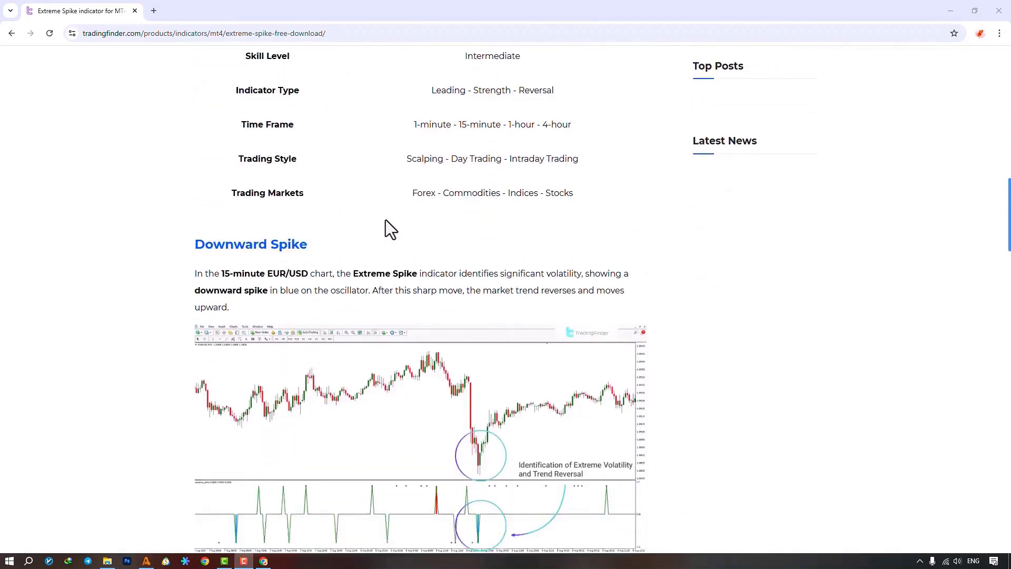
{"action": "scroll", "coordinate": [386, 219], "scroll_direction": "down", "scroll_amount": 5}
{"action": "scroll", "coordinate": [386, 220], "scroll_direction": "up", "scroll_amount": 2}
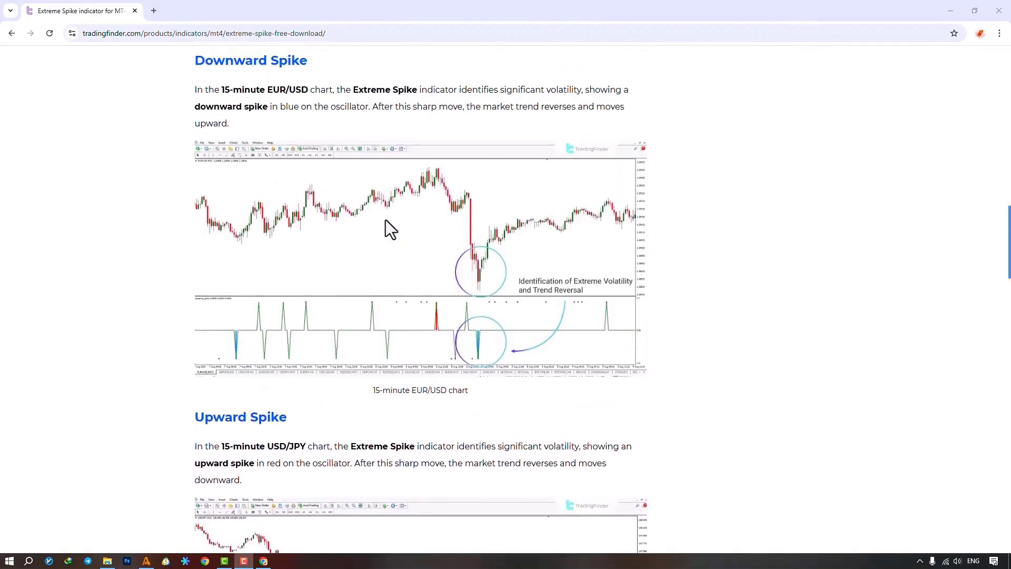
{"action": "scroll", "coordinate": [386, 220], "scroll_direction": "up", "scroll_amount": 9}
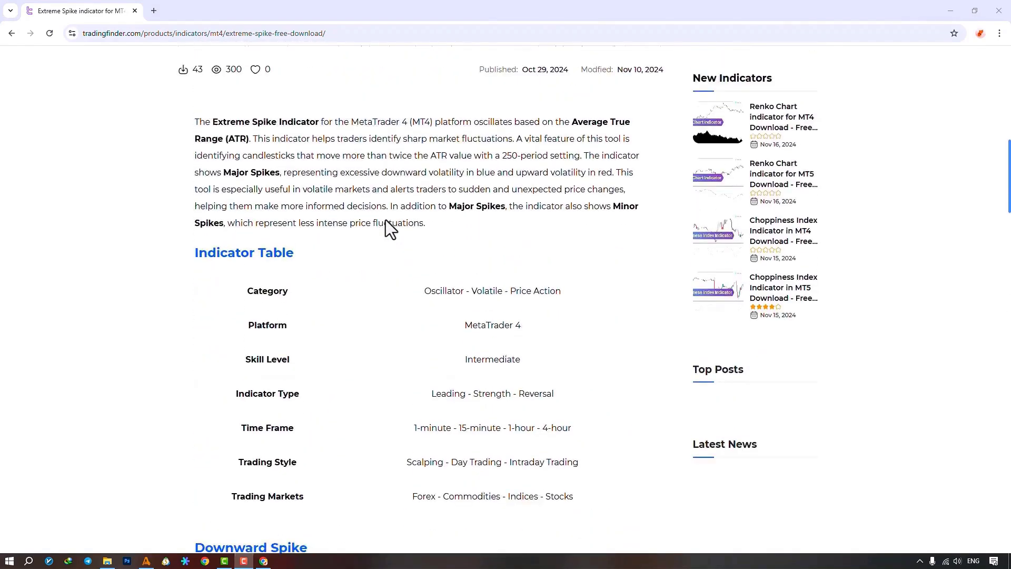
{"action": "scroll", "coordinate": [386, 220], "scroll_direction": "up", "scroll_amount": 10}
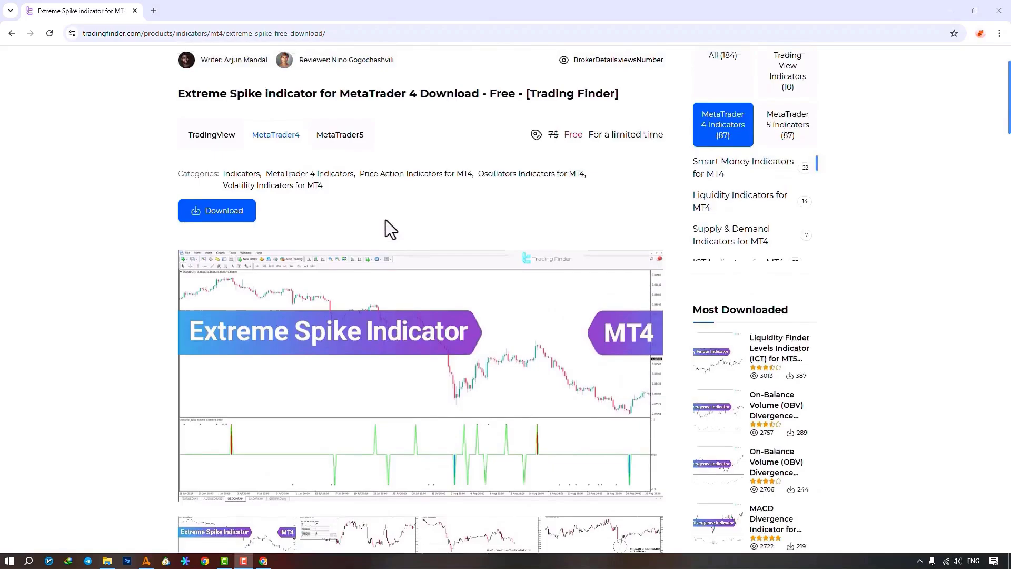
{"action": "scroll", "coordinate": [385, 220], "scroll_direction": "up", "scroll_amount": 2}
{"action": "key", "text": "alt+Tab"}
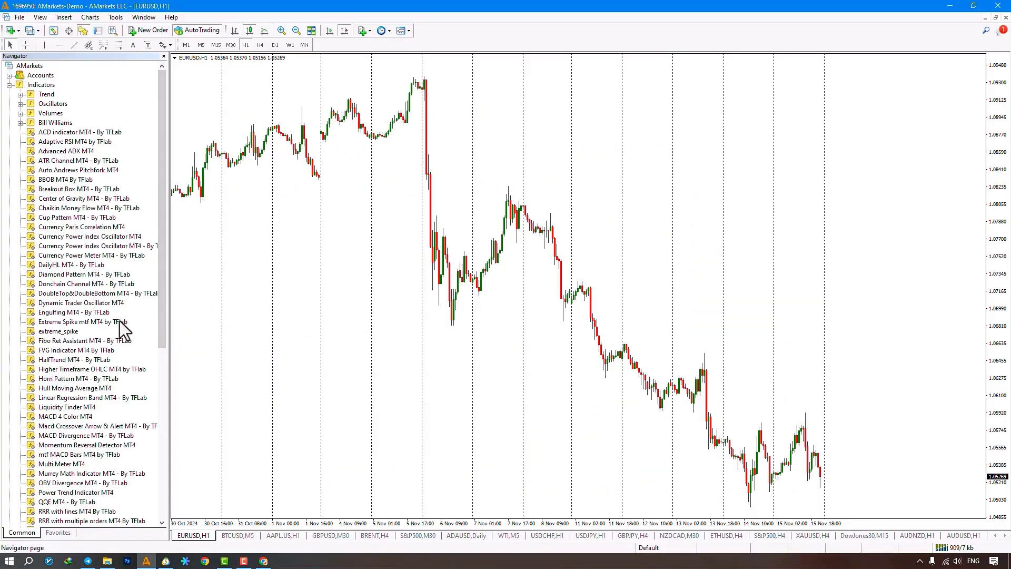
Add Extreme Spike mtf MT4 by TFlab to the EURUSD H1 chart with DLL imports allowed
{"action": "left_click_drag", "start_coordinate": [120, 323], "coordinate": [470, 285]}
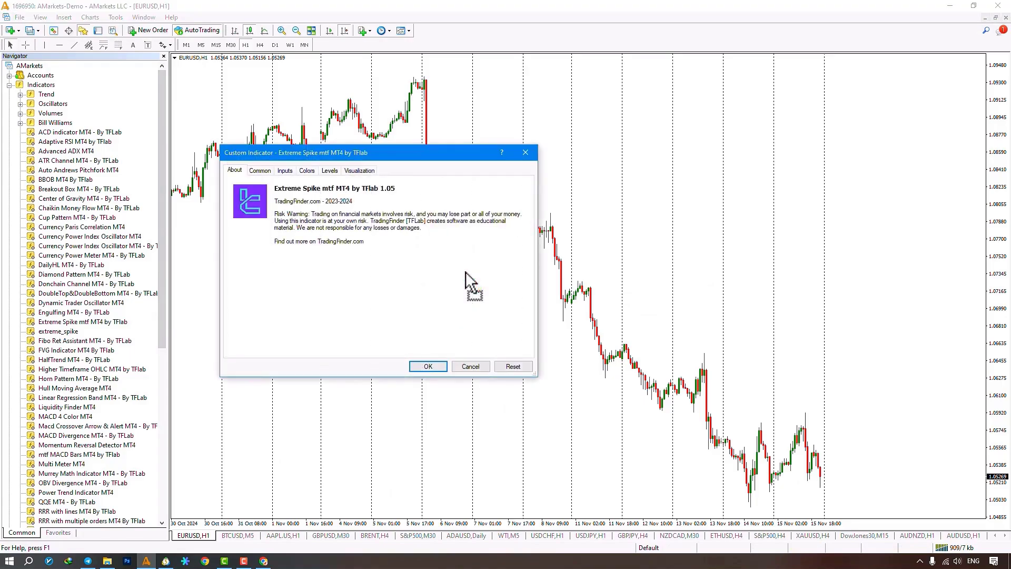
{"action": "left_click", "coordinate": [261, 174]}
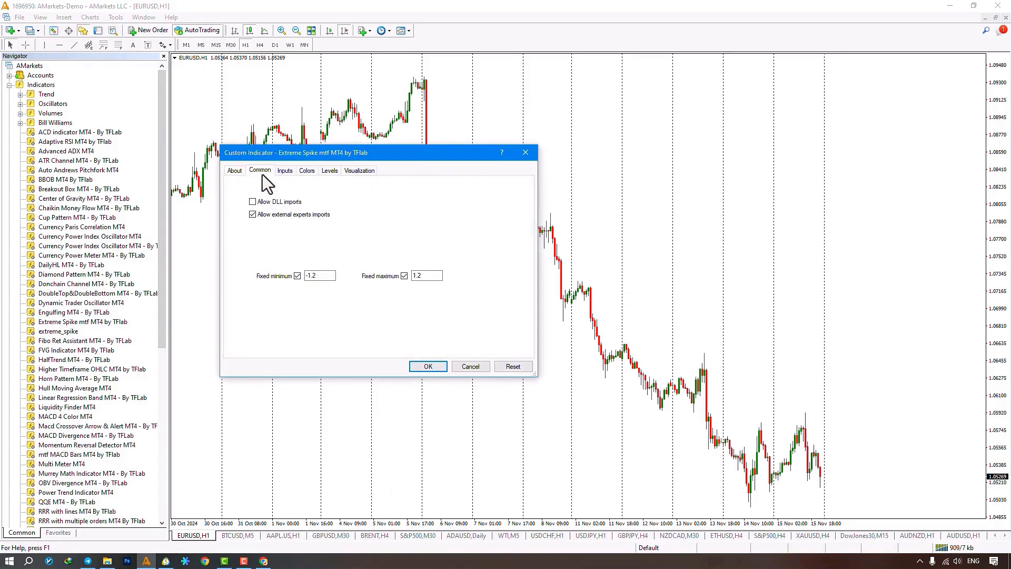
{"action": "left_click", "coordinate": [254, 202]}
{"action": "left_click", "coordinate": [423, 364]}
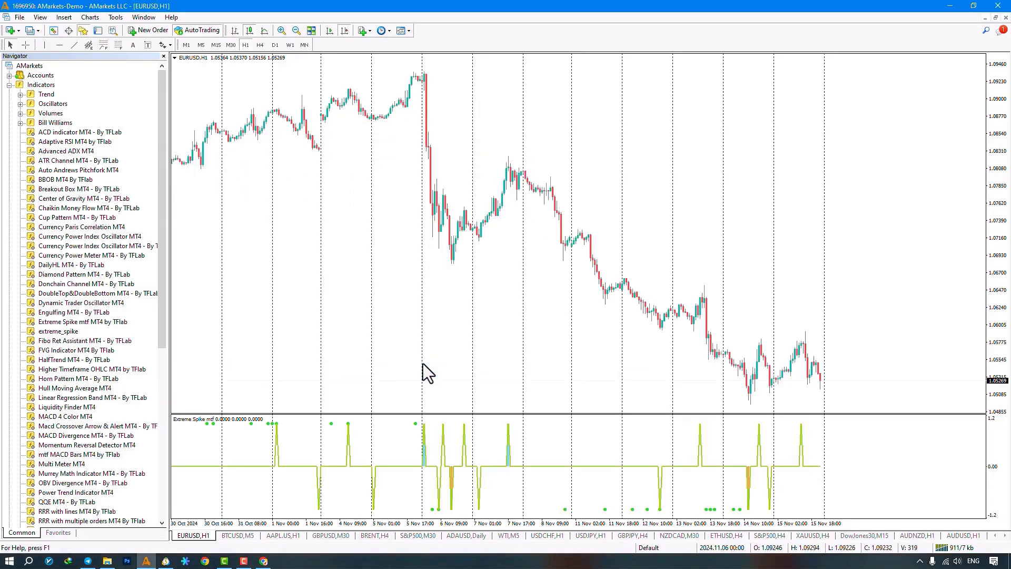
{"action": "left_click_drag", "start_coordinate": [360, 303], "coordinate": [1010, 359]}
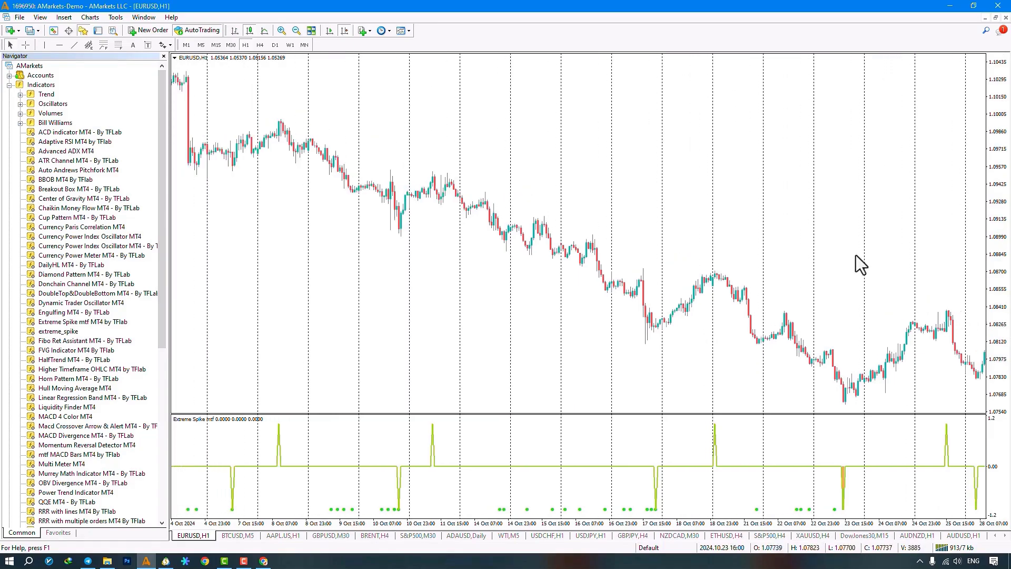
{"action": "left_click_drag", "start_coordinate": [855, 255], "coordinate": [627, 245]}
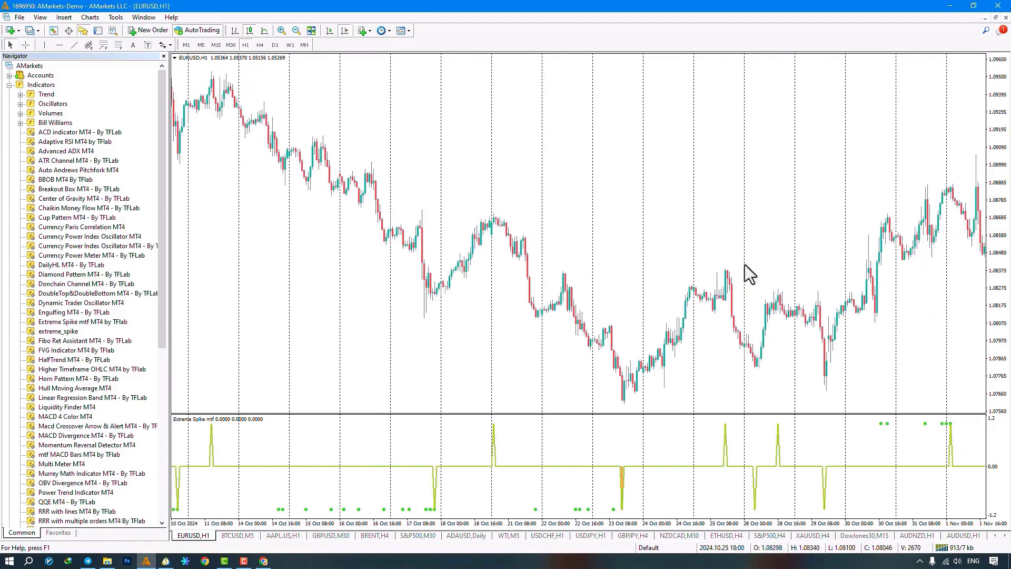
{"action": "left_click_drag", "start_coordinate": [747, 271], "coordinate": [463, 280]}
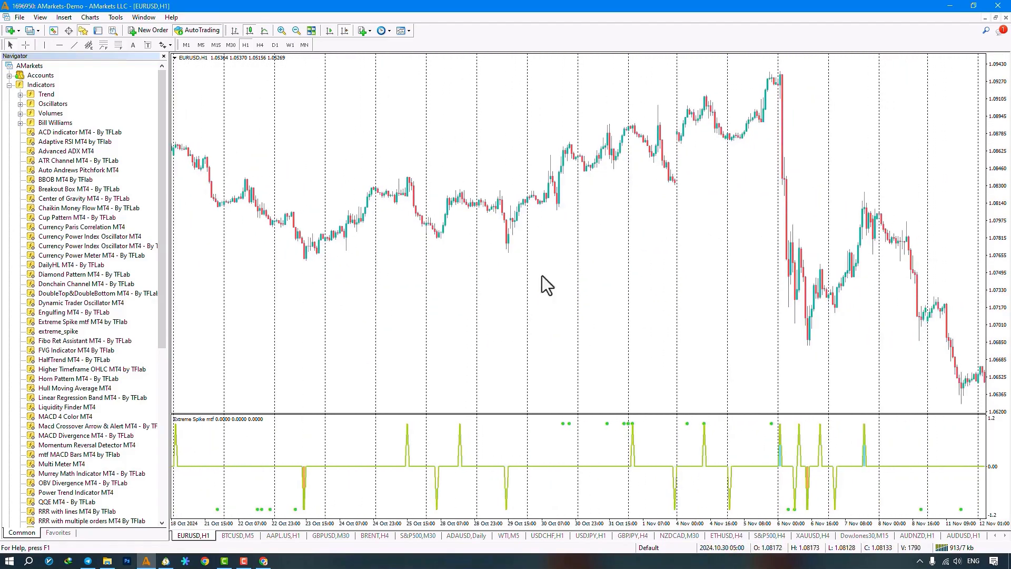
Open Extreme Spike's Inputs from the Indicators List and inspect chart_theme choices, leaving it Light
{"action": "right_click", "coordinate": [558, 261]}
{"action": "left_click", "coordinate": [590, 318]}
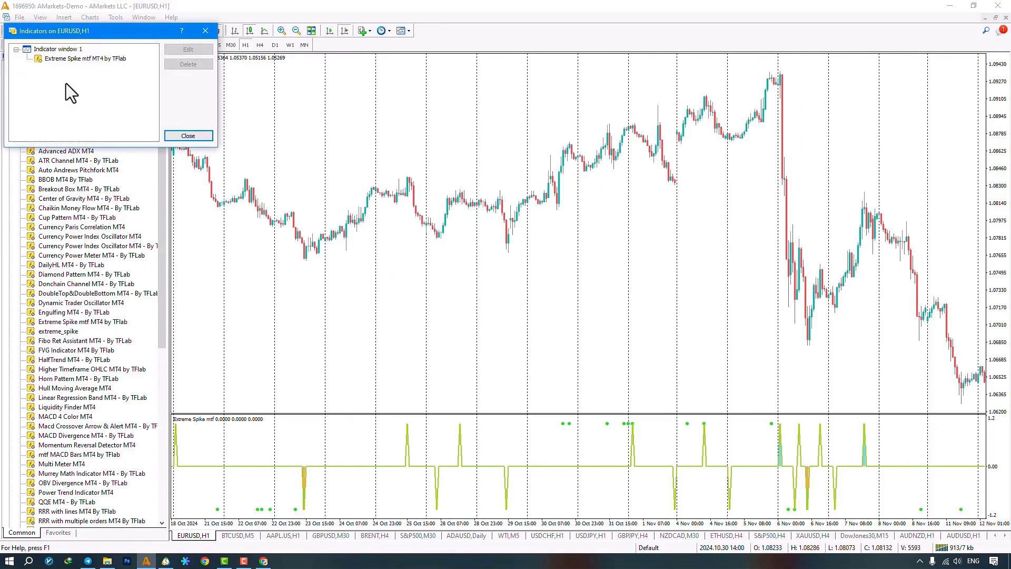
{"action": "left_click", "coordinate": [67, 56]}
{"action": "double_click", "coordinate": [66, 56]}
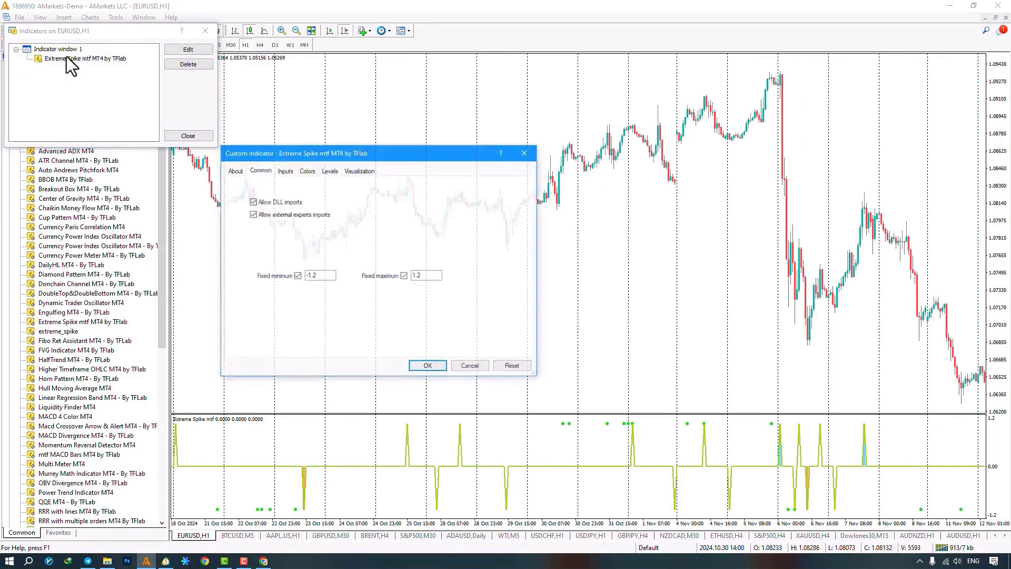
{"action": "left_click", "coordinate": [287, 170]}
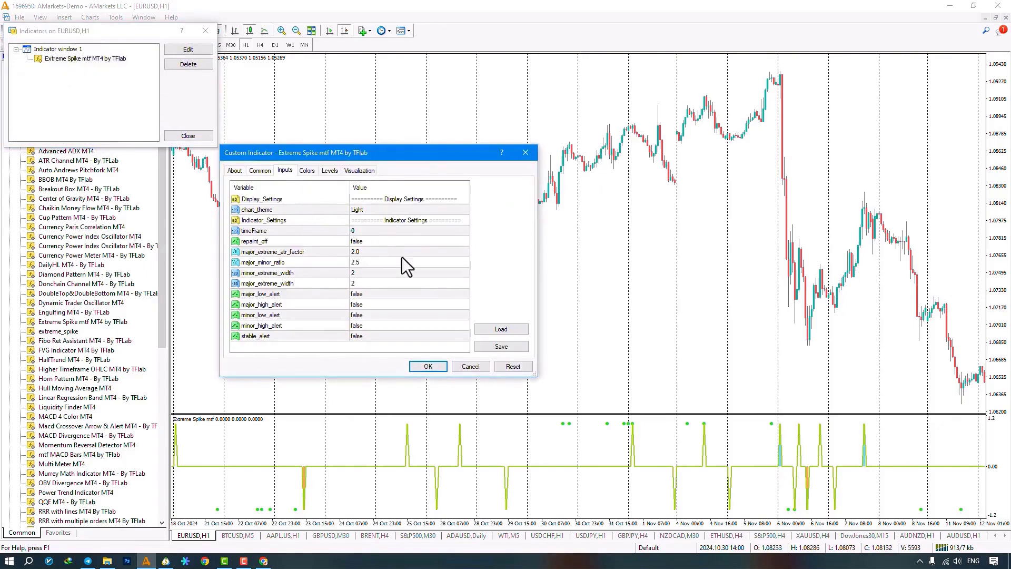
{"action": "left_click", "coordinate": [420, 213]}
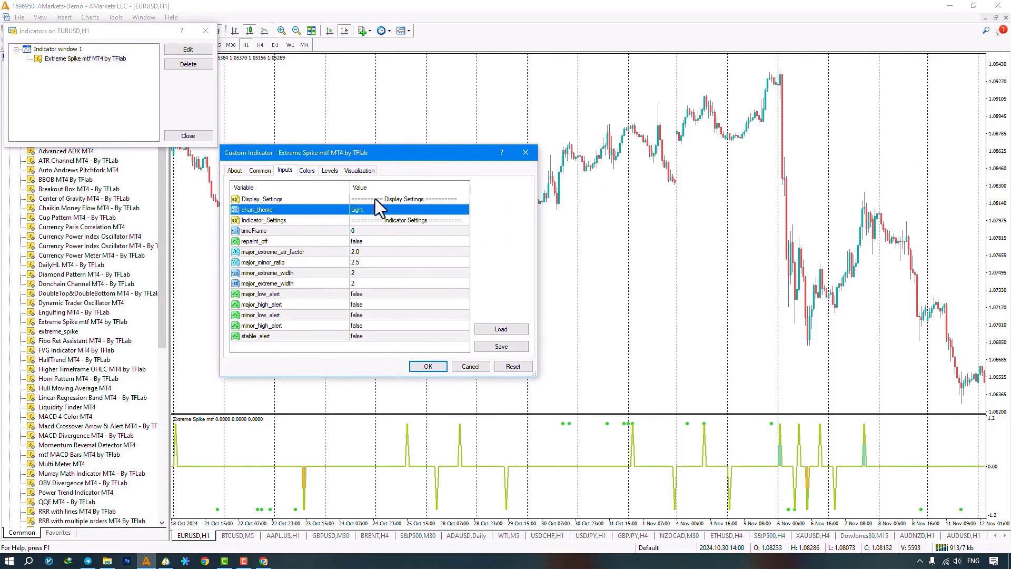
{"action": "double_click", "coordinate": [402, 211]}
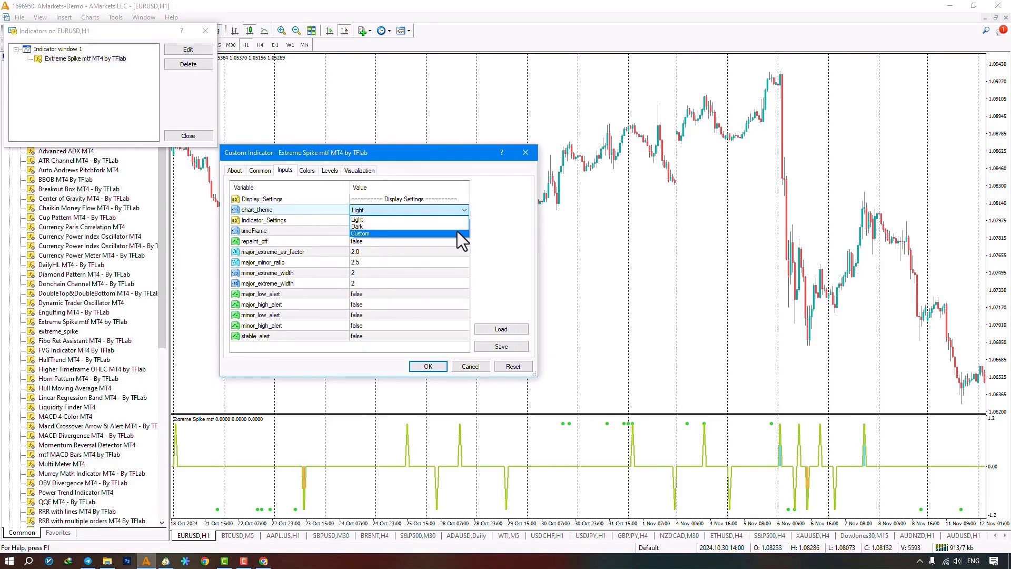
{"action": "left_click", "coordinate": [458, 245]}
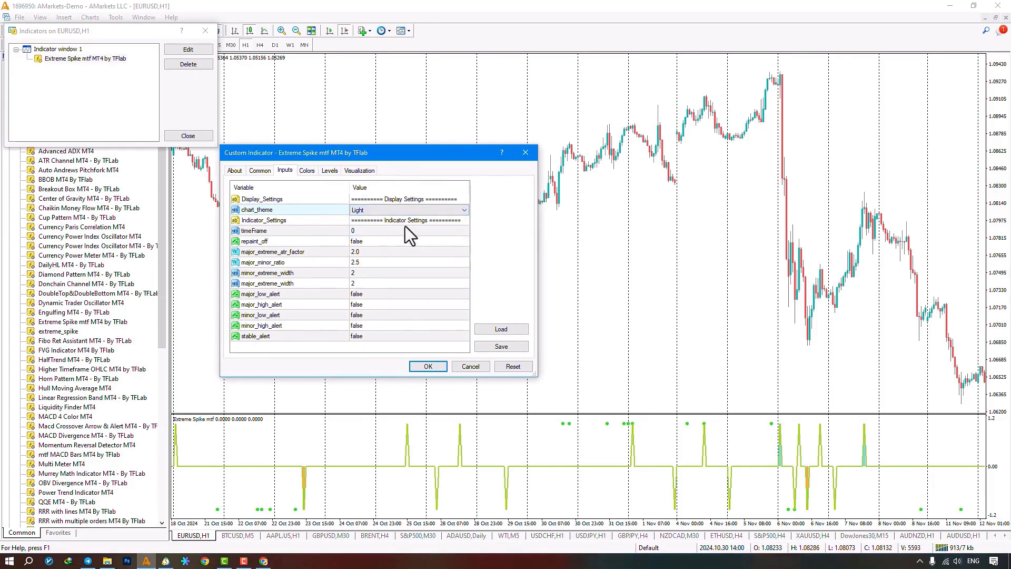
{"action": "left_click", "coordinate": [369, 232]}
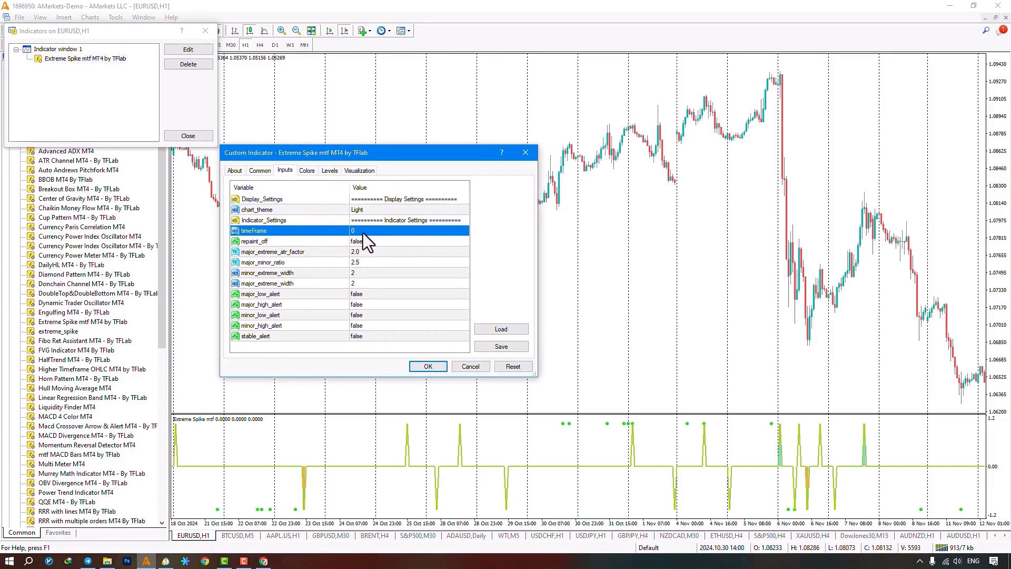
{"action": "left_click", "coordinate": [387, 240]}
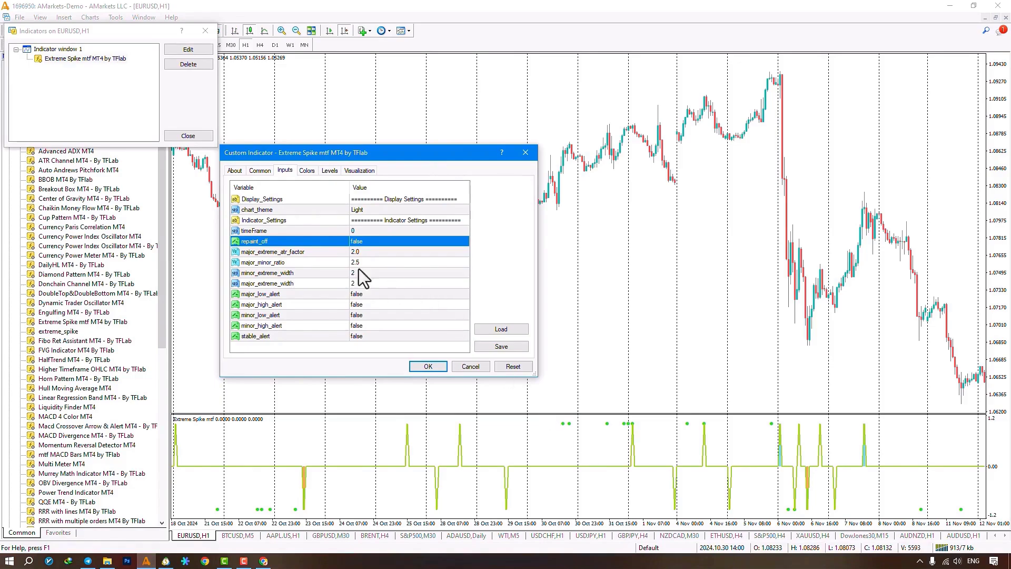
{"action": "left_click", "coordinate": [401, 252]}
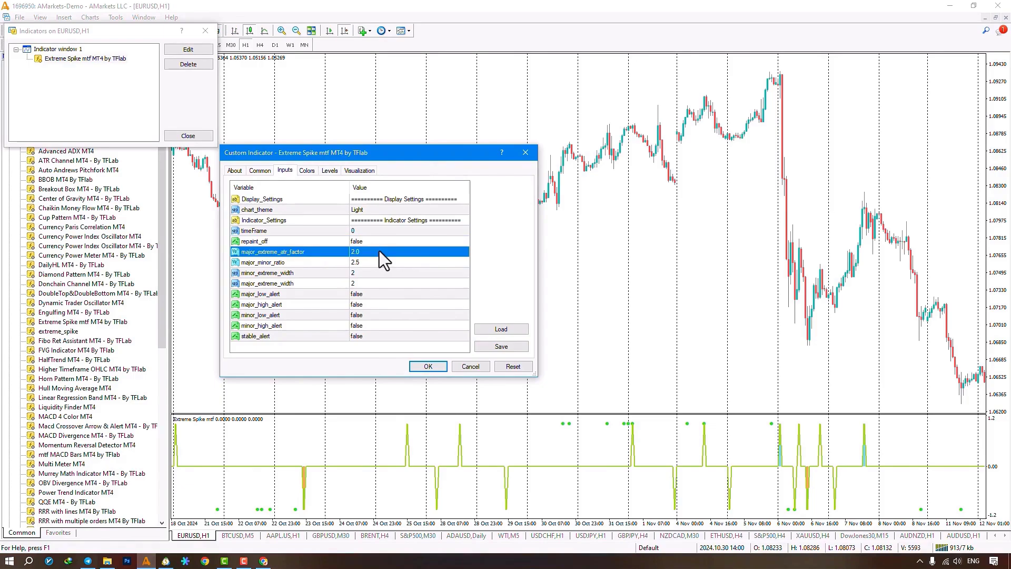
{"action": "double_click", "coordinate": [356, 252]}
{"action": "left_click", "coordinate": [390, 263]}
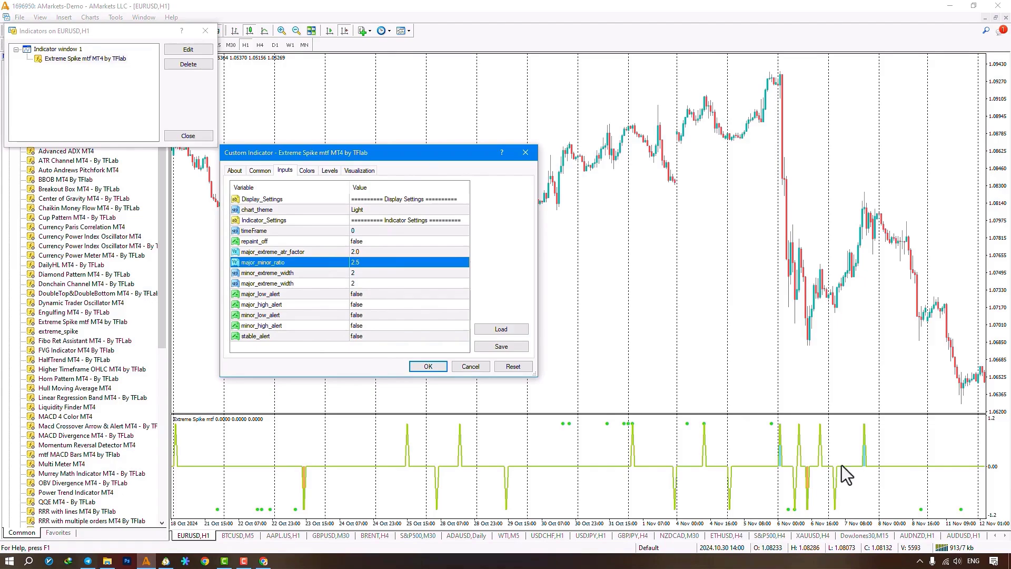
{"action": "left_click", "coordinate": [386, 274]}
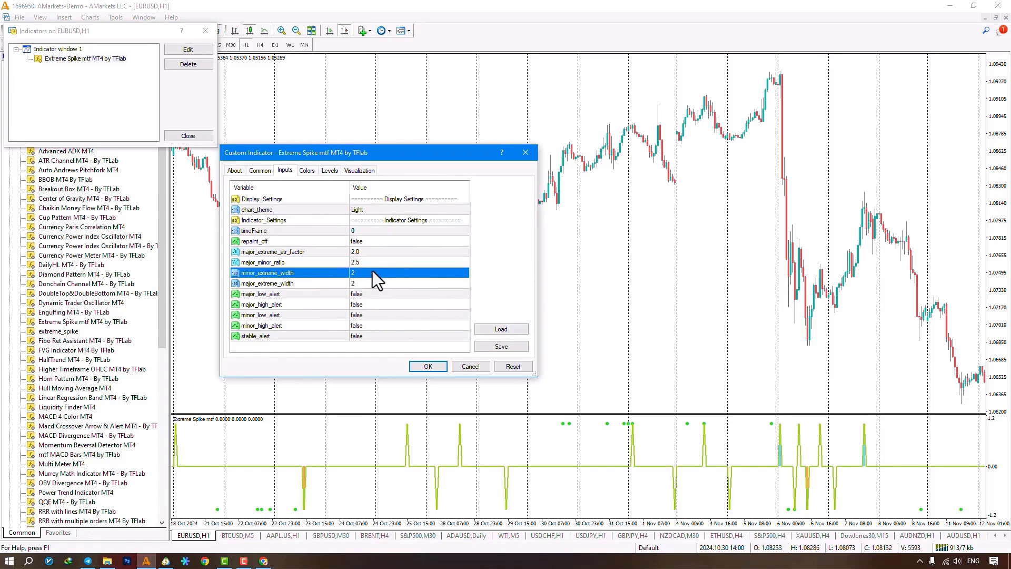
{"action": "left_click", "coordinate": [378, 285]}
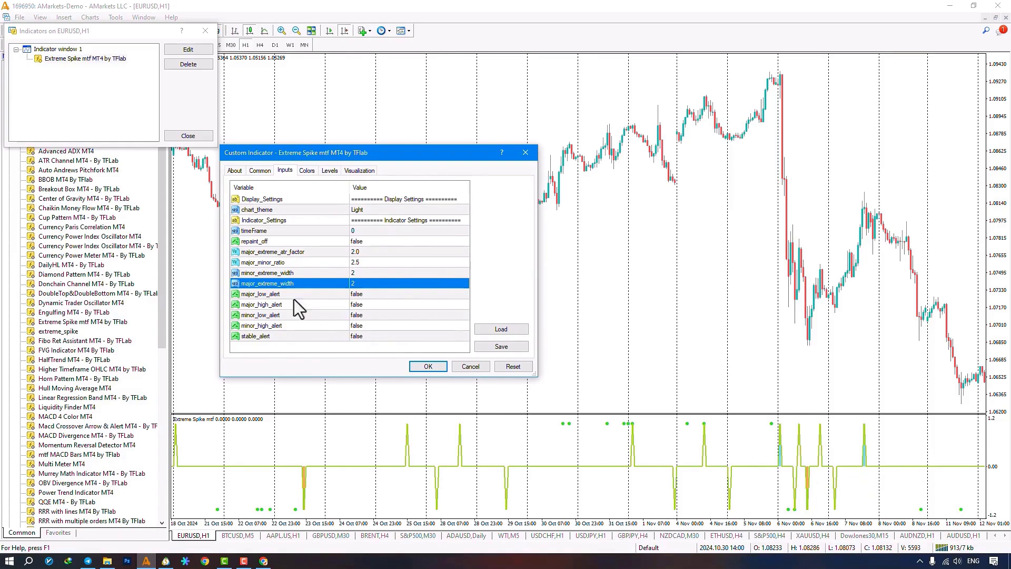
{"action": "left_click", "coordinate": [374, 272]}
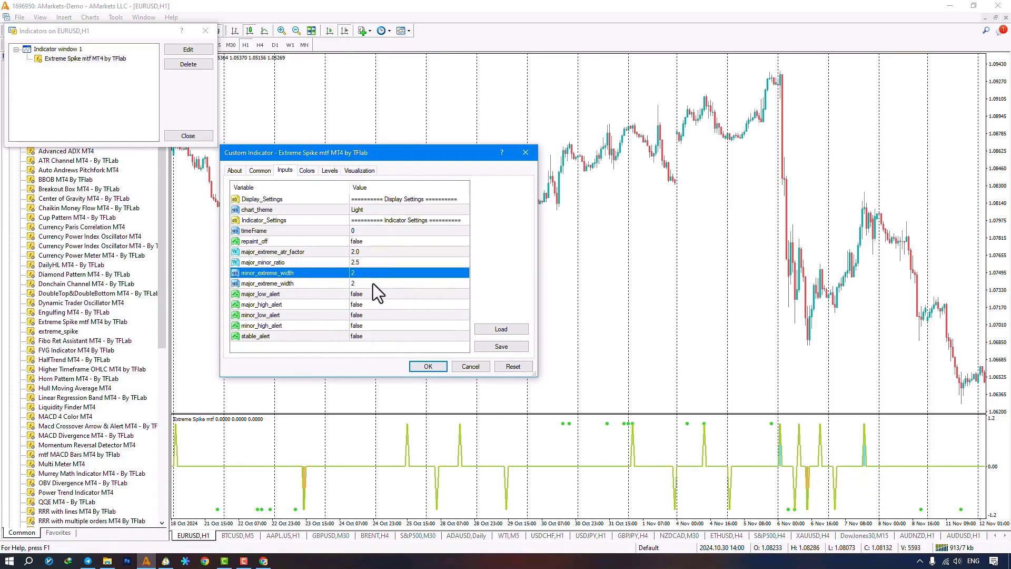
{"action": "left_click", "coordinate": [373, 283]}
{"action": "left_click", "coordinate": [374, 275]}
{"action": "left_click", "coordinate": [378, 285]}
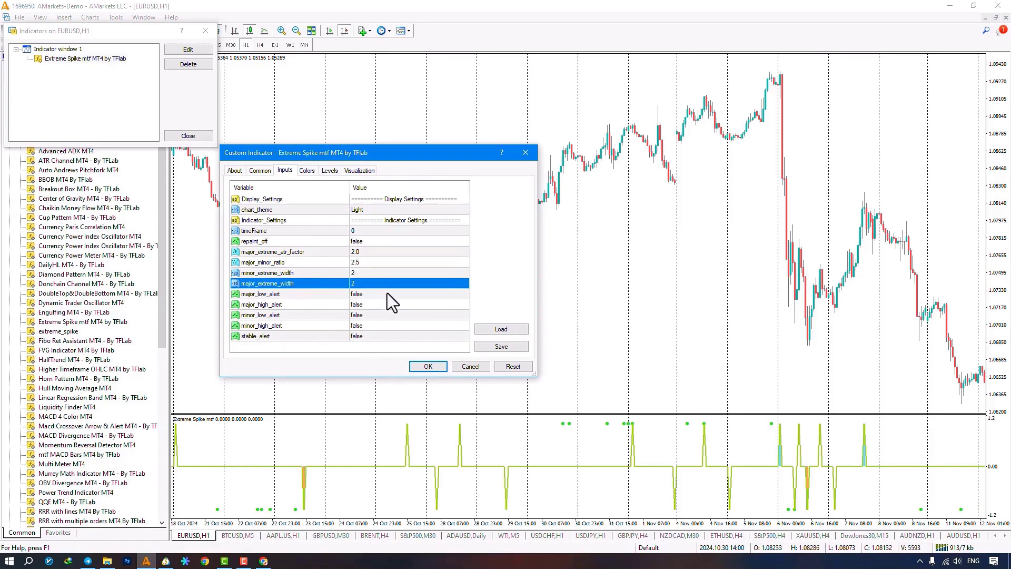
{"action": "left_click", "coordinate": [388, 295]}
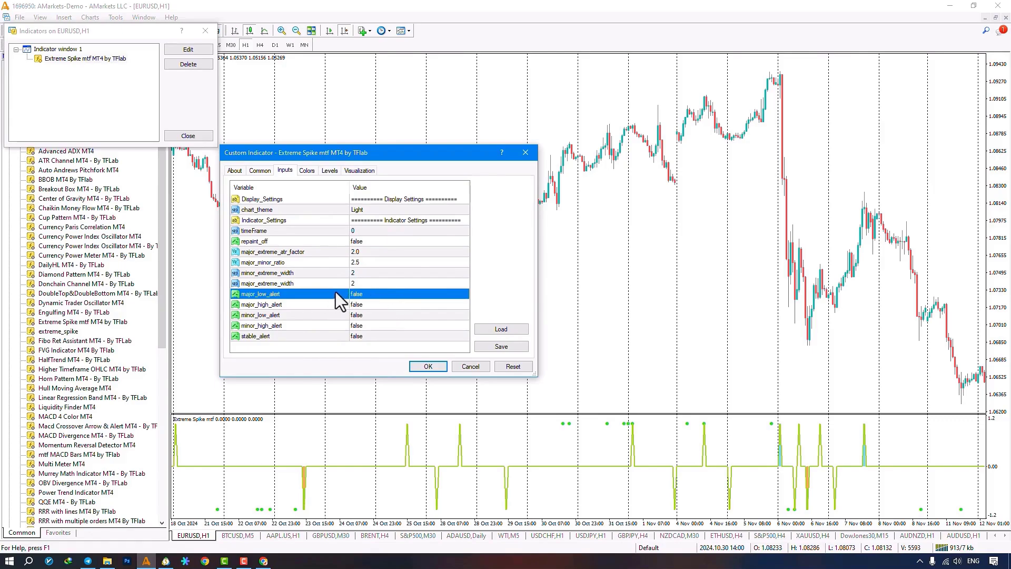
{"action": "left_click", "coordinate": [387, 306]}
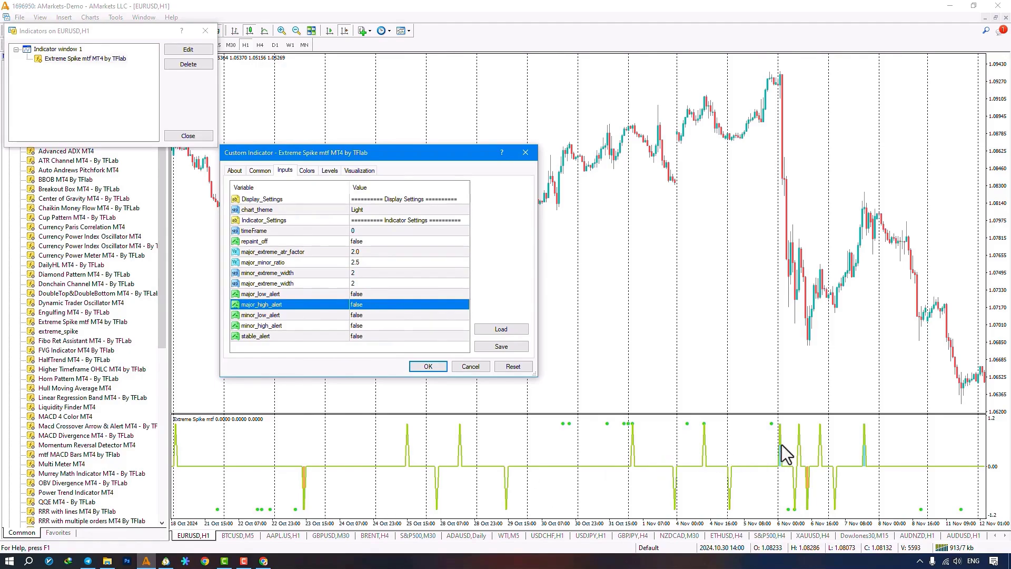
{"action": "left_click", "coordinate": [389, 315]}
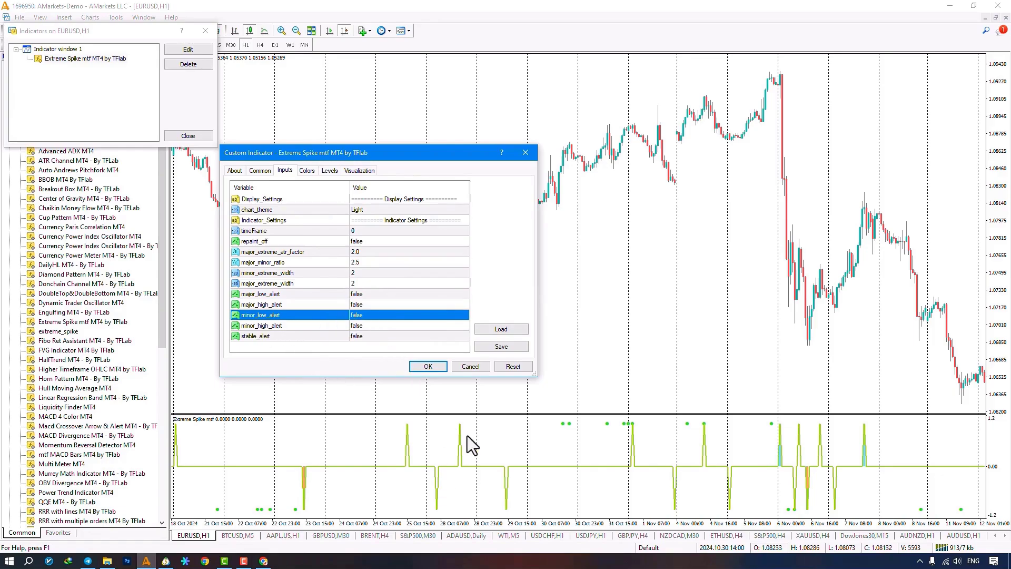
{"action": "left_click", "coordinate": [384, 326]}
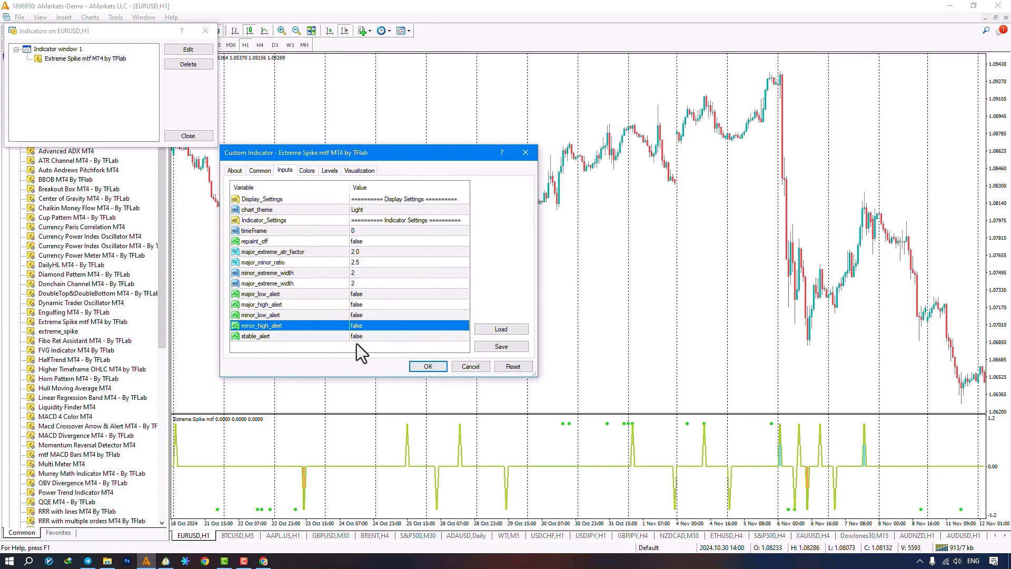
{"action": "left_click", "coordinate": [368, 337]}
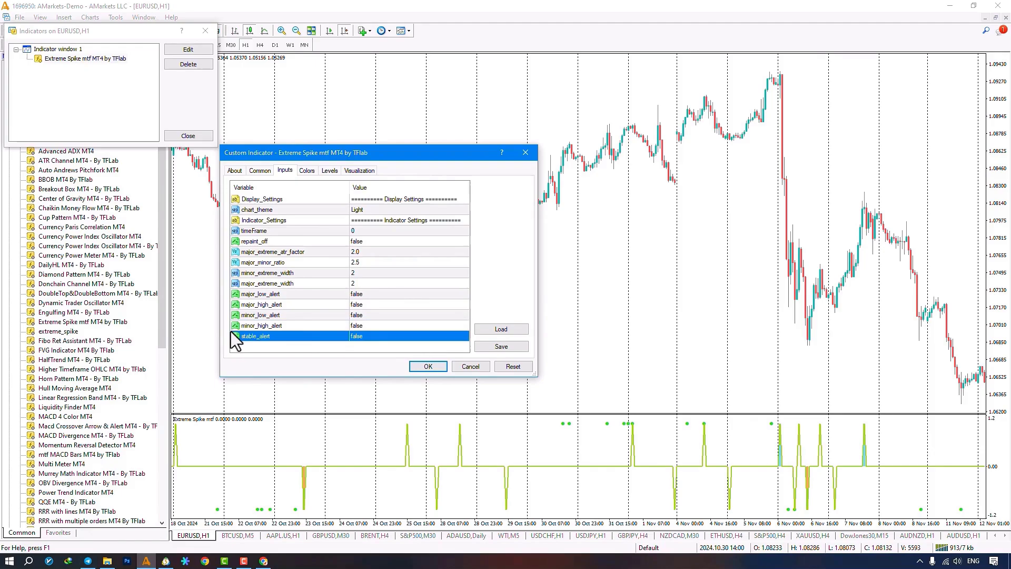
Set the Extreme Spike chart_theme input to Dark and apply it
{"action": "left_click", "coordinate": [393, 210]}
{"action": "left_click", "coordinate": [393, 211]}
{"action": "left_click", "coordinate": [391, 226]}
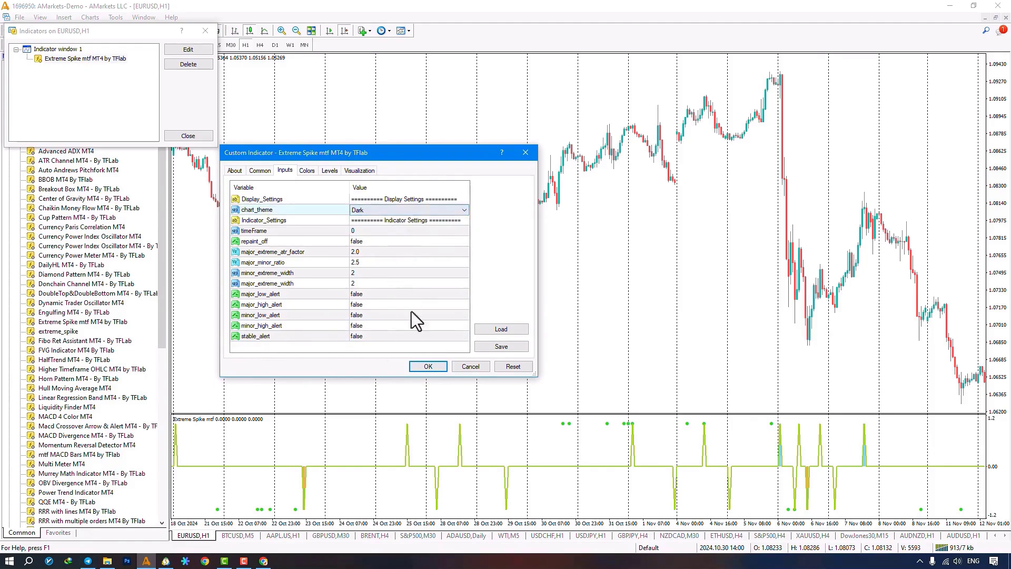
{"action": "left_click", "coordinate": [429, 366]}
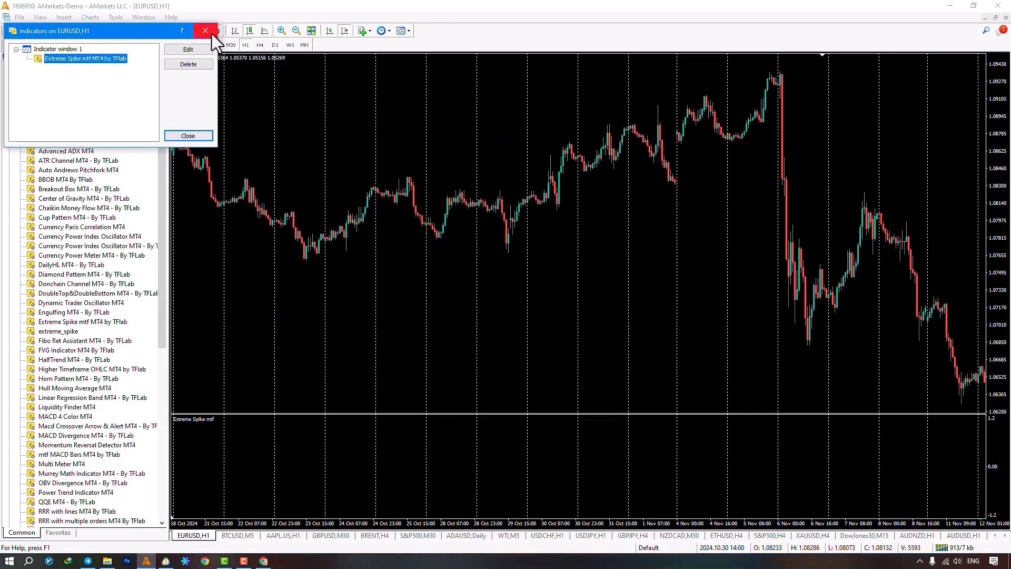
Close the Indicators list, then zoom and pan the dark chart to the mid-November bars
{"action": "left_click", "coordinate": [212, 33]}
{"action": "scroll", "coordinate": [692, 250], "scroll_direction": "down", "scroll_amount": 5}
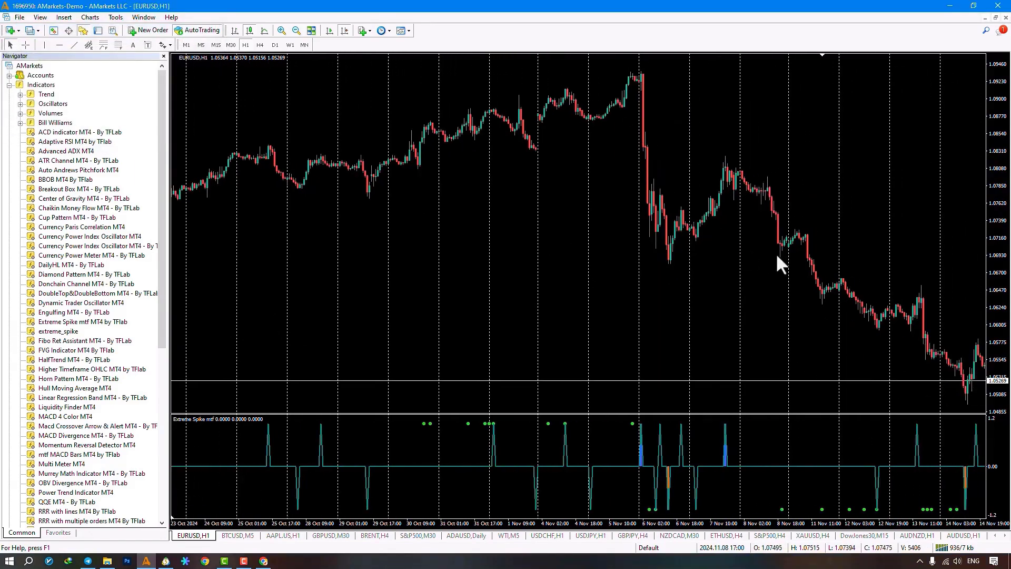
{"action": "left_click_drag", "start_coordinate": [777, 256], "coordinate": [526, 228]}
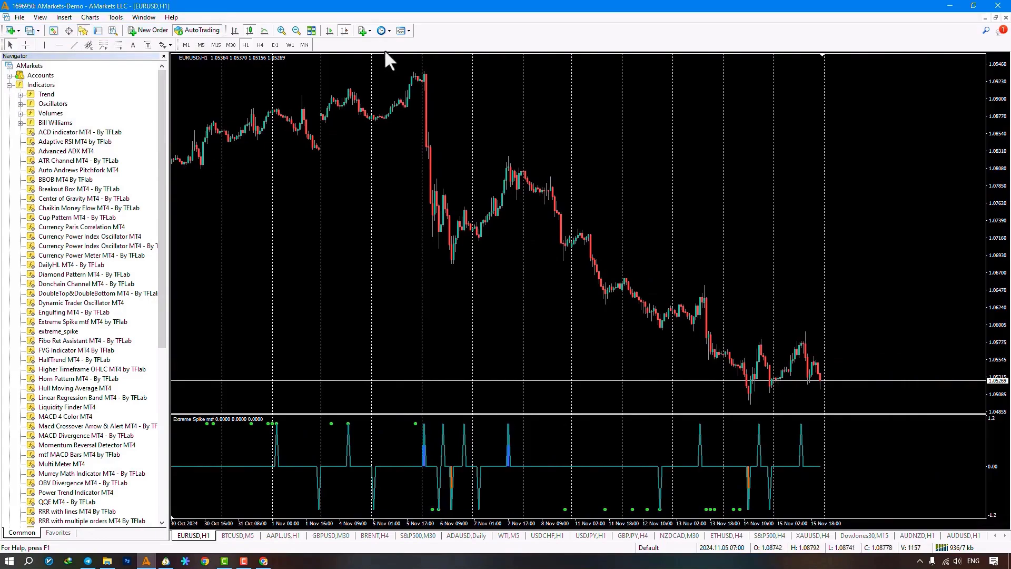
{"action": "left_click", "coordinate": [287, 30]}
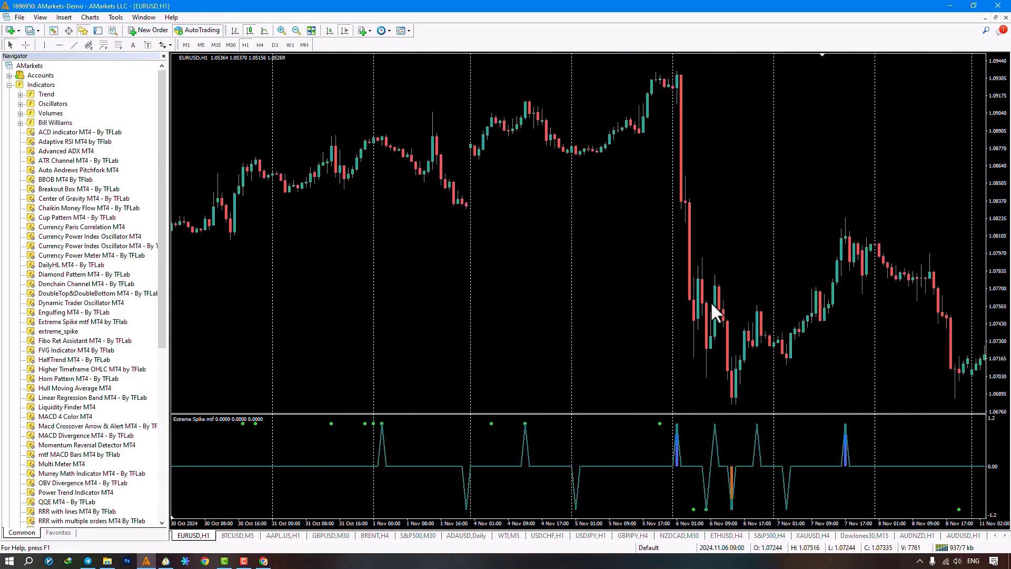
{"action": "left_click_drag", "start_coordinate": [716, 311], "coordinate": [550, 295]}
{"action": "left_click_drag", "start_coordinate": [695, 479], "coordinate": [275, 278]}
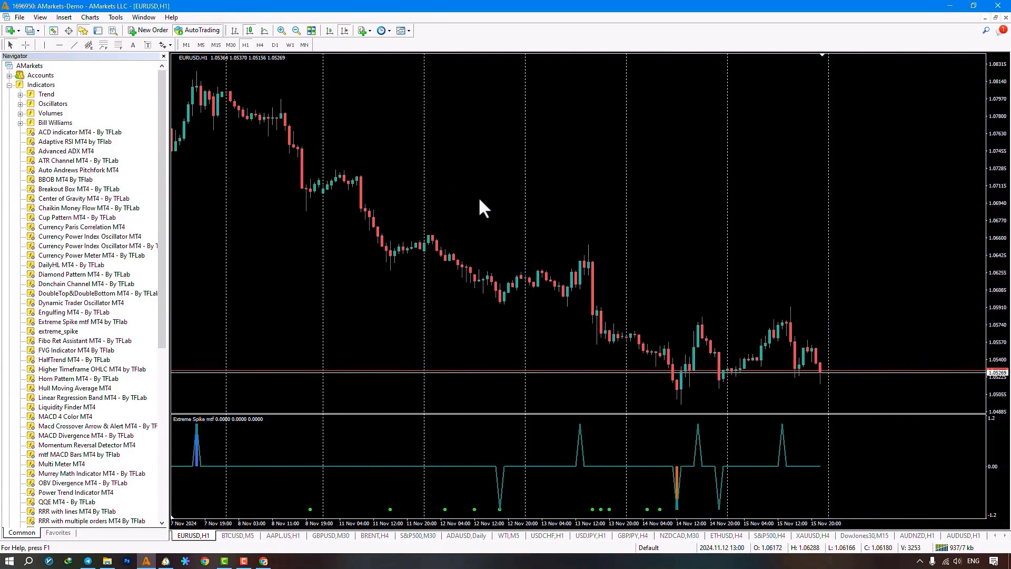